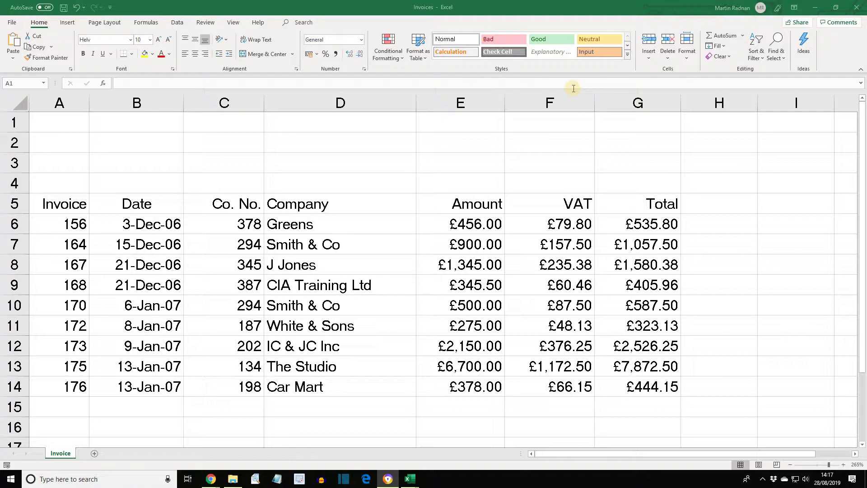
Step: Open the Protect Sheet dialog from the Home Format menu, then cancel it without protecting
click(690, 55)
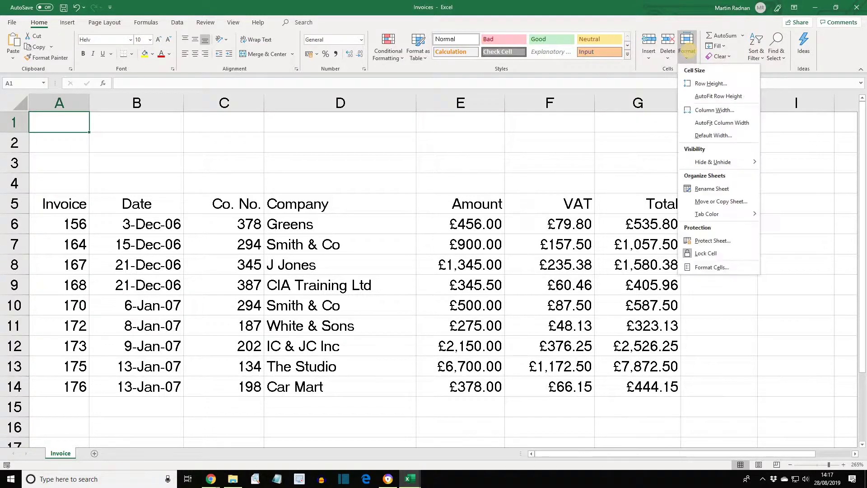
click(708, 241)
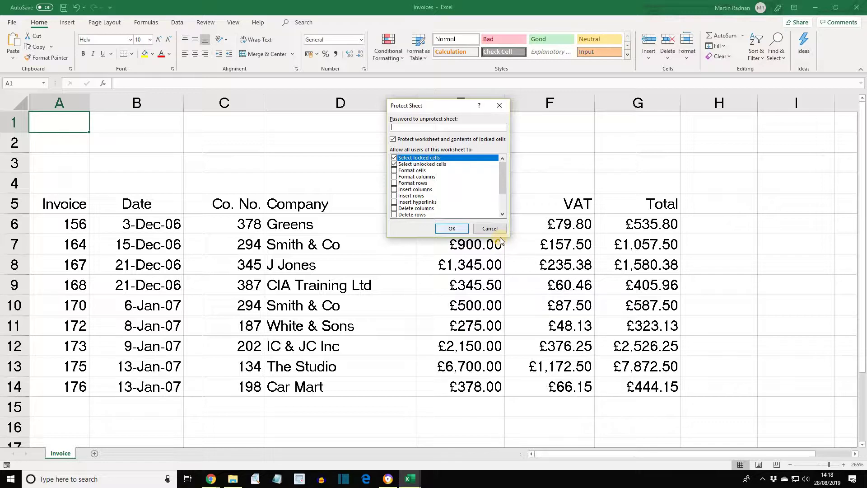
click(491, 229)
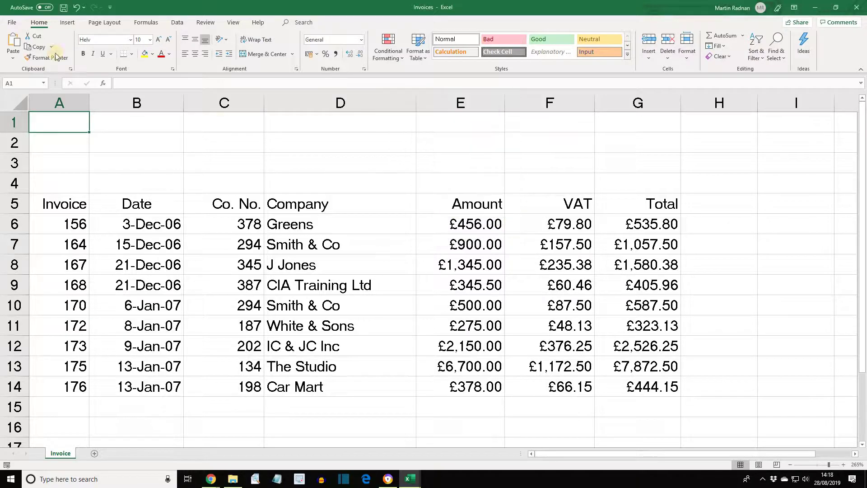
Step: Reopen sheet protection via File > Info > Protect Workbook > Protect Current Sheet
click(14, 24)
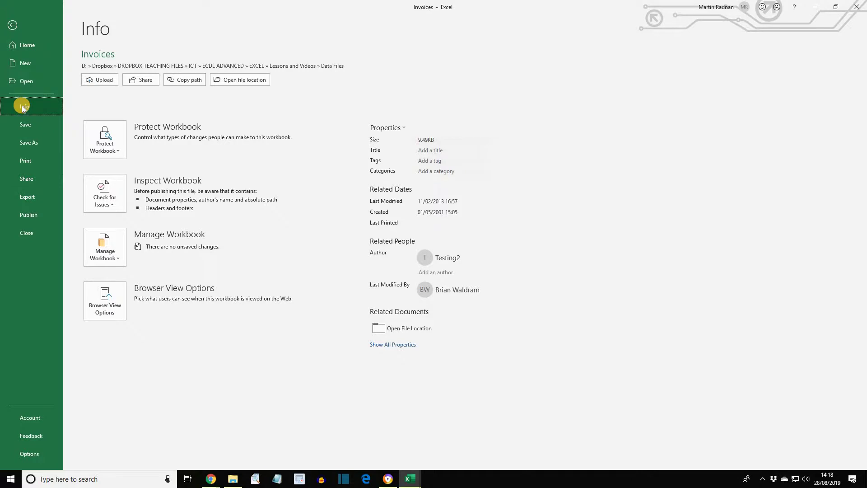
click(96, 145)
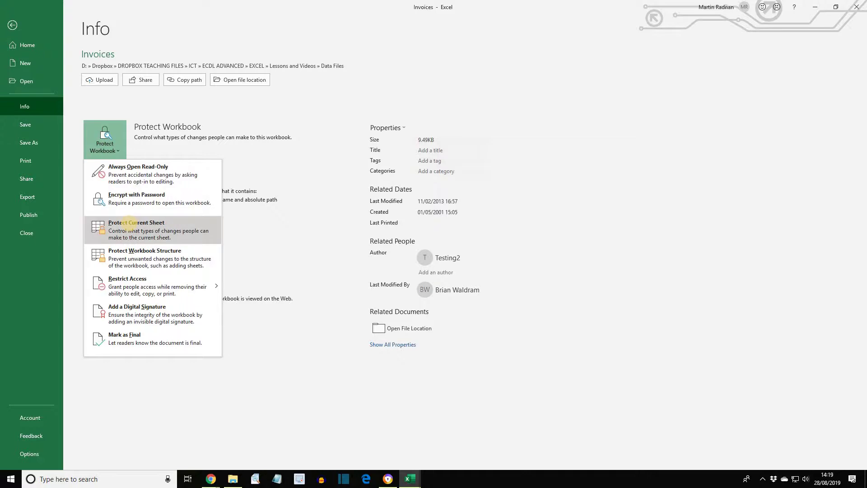
click(130, 226)
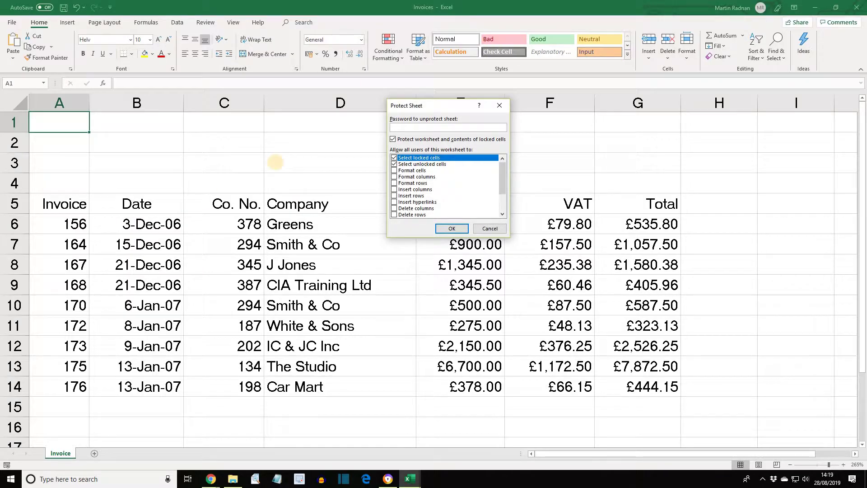
Step: Protect the Invoice sheet with a password and re-enter it in Confirm Password
click(408, 125)
text(abcd)
click(451, 229)
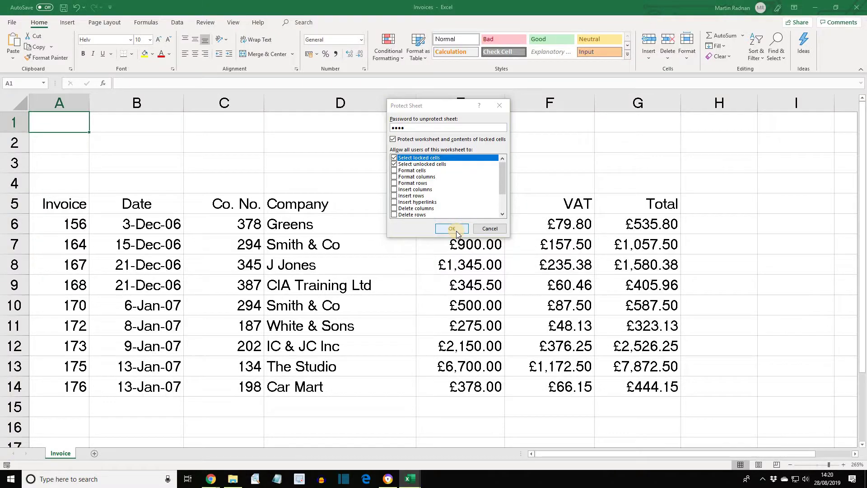
click(405, 153)
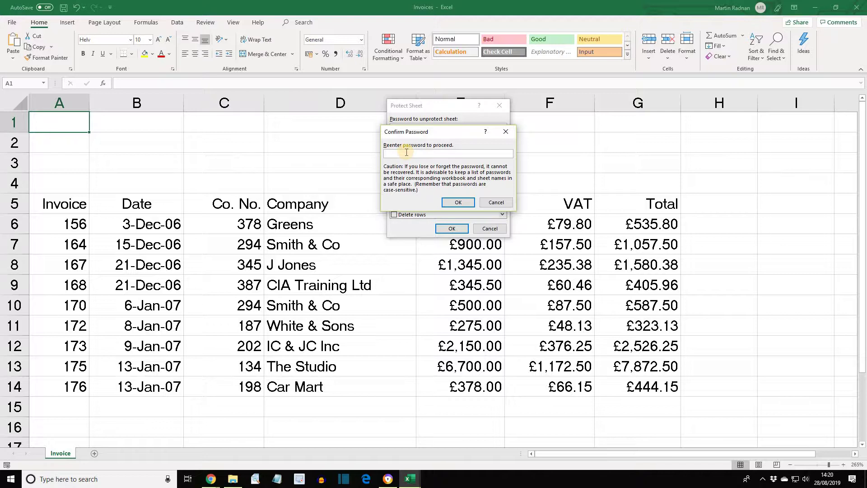
text(1234)
click(458, 204)
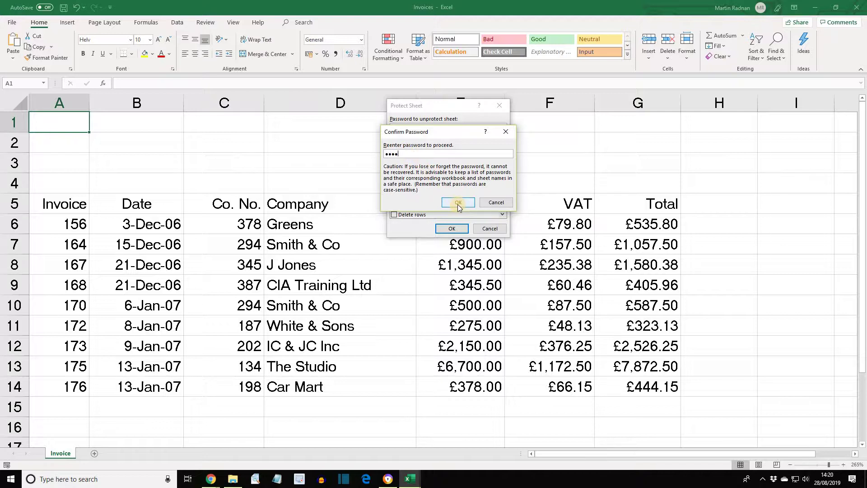
click(458, 203)
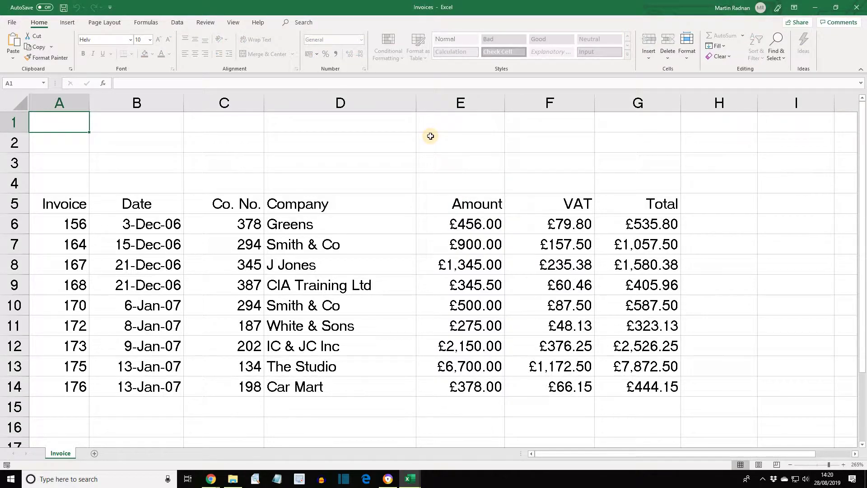
click(242, 264)
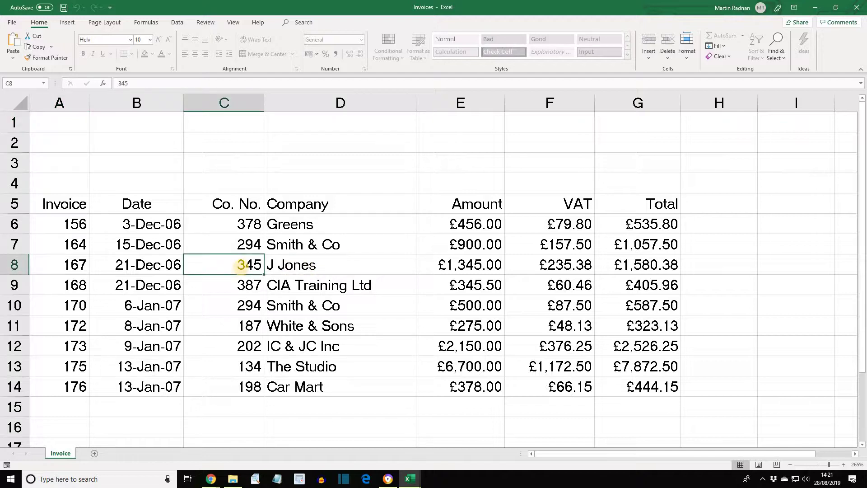
double_click(242, 266)
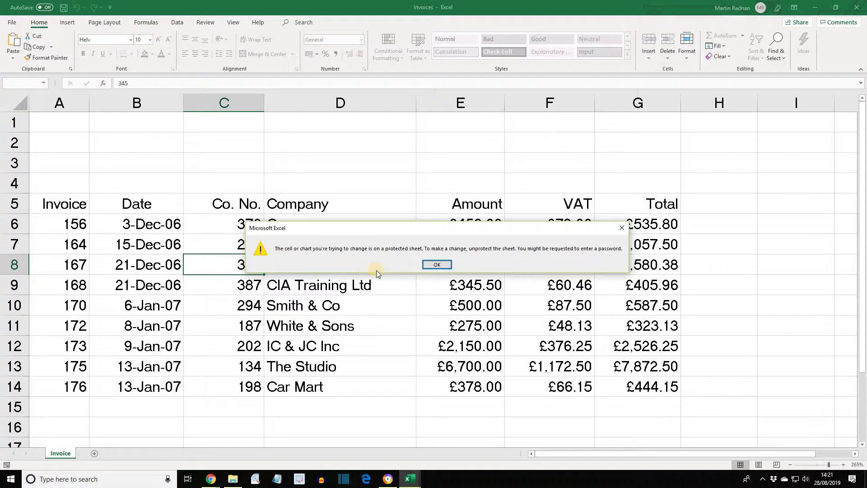
click(437, 264)
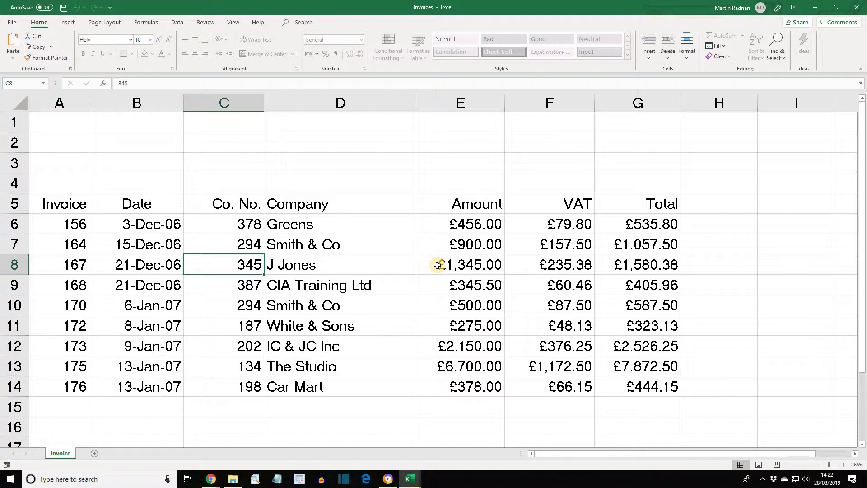
Step: Unprotect the Invoice sheet from Home > Format by entering the sheet password
click(689, 58)
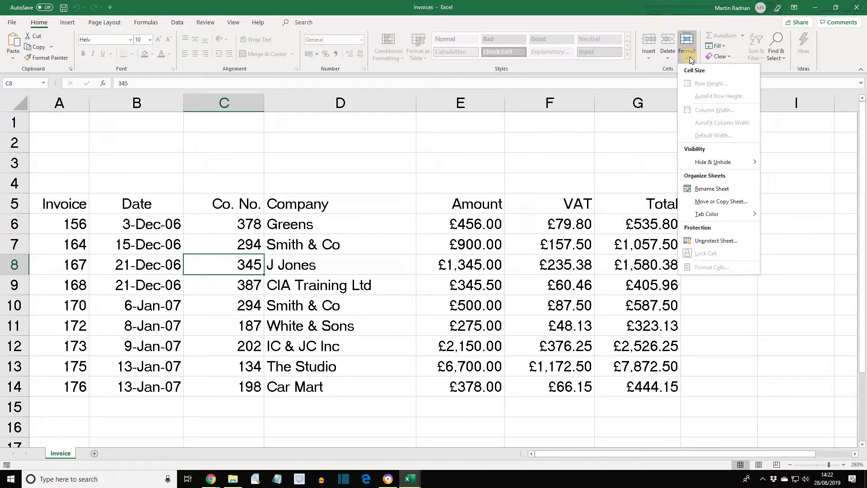
click(711, 242)
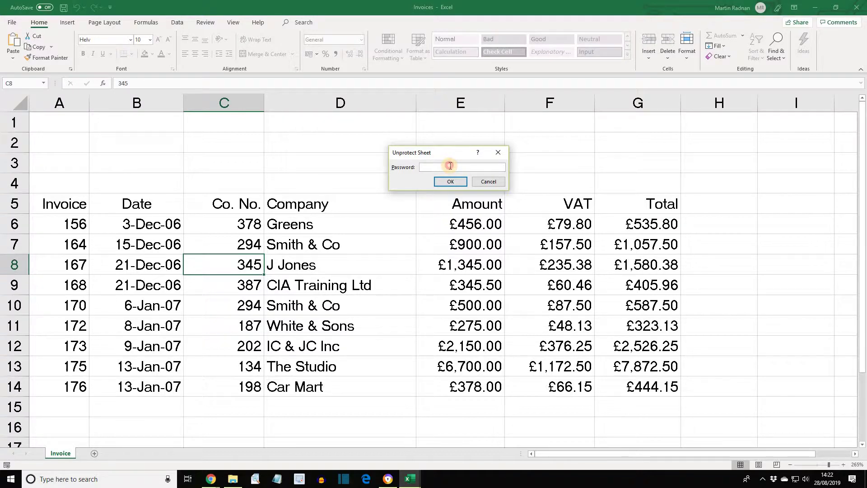
text(1234)
click(449, 182)
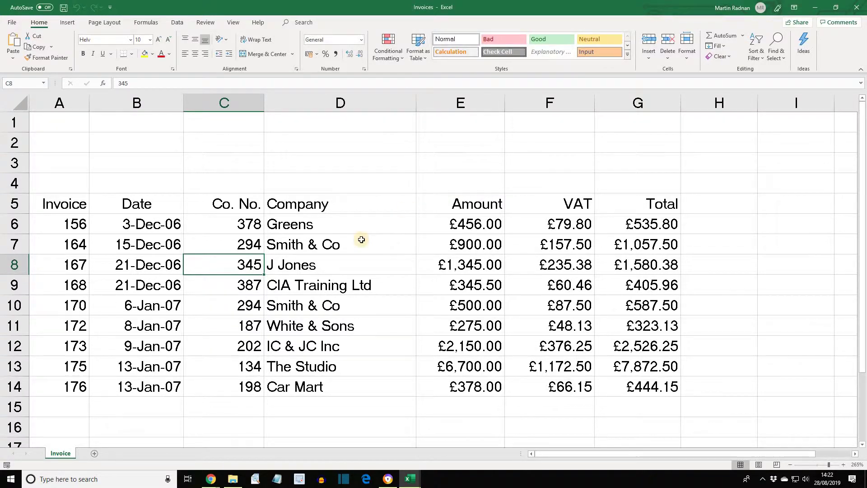
click(241, 249)
text(34532245)
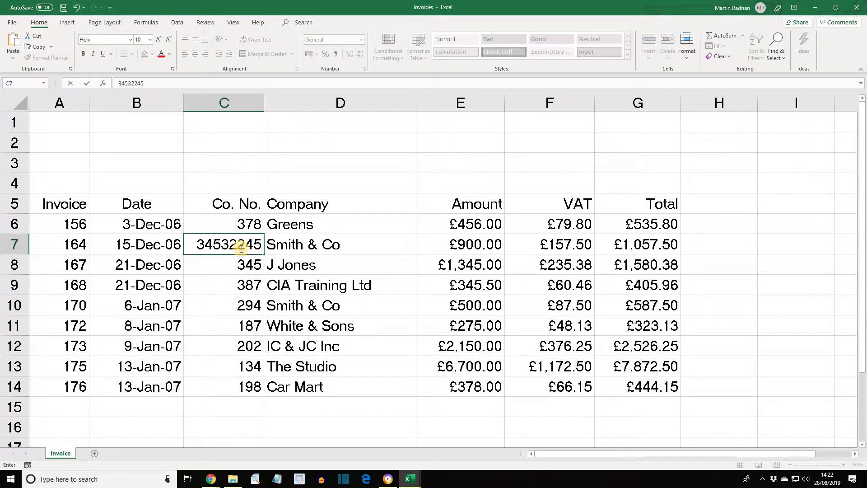
key(Return)
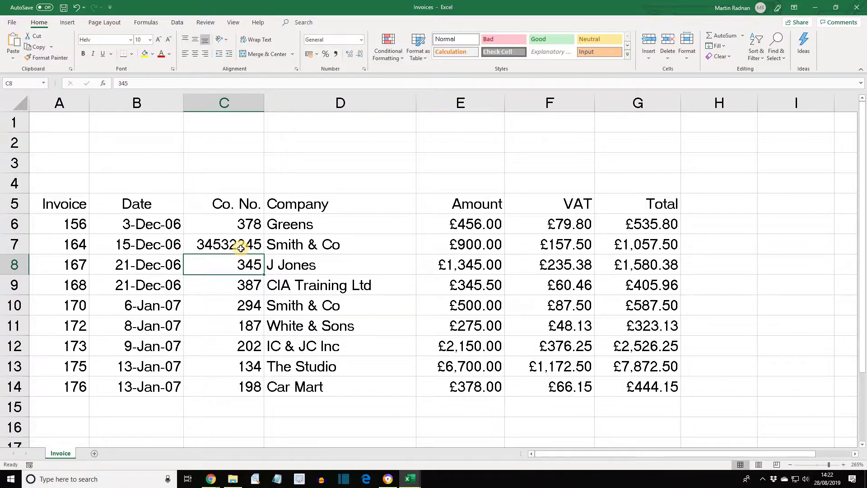
key(ctrl+z)
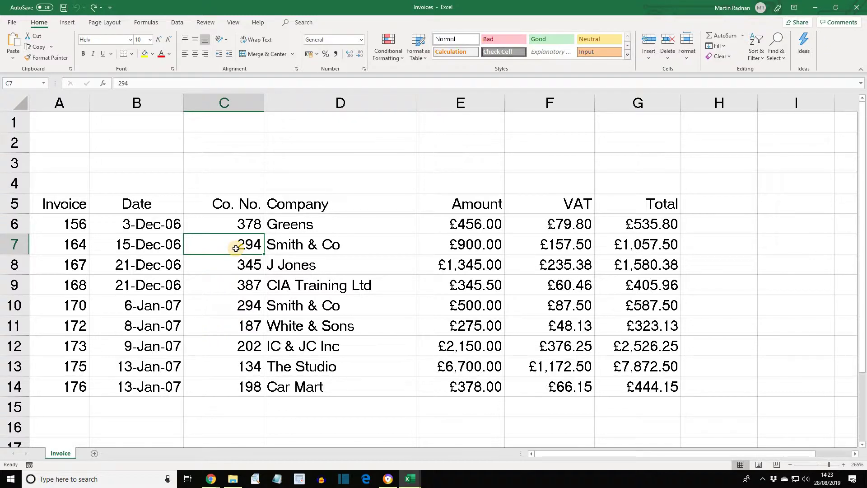
Step: Turn off Lock Cell for the Amount range E6:E14
drag(453, 228, 477, 386)
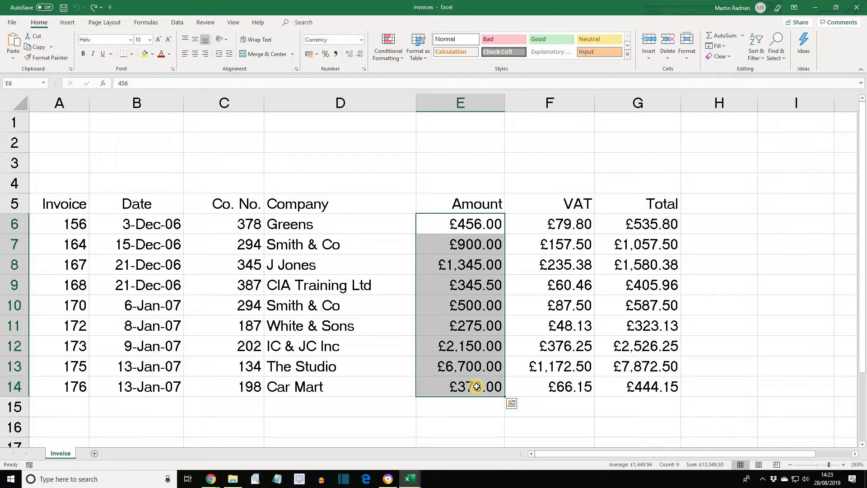
click(687, 58)
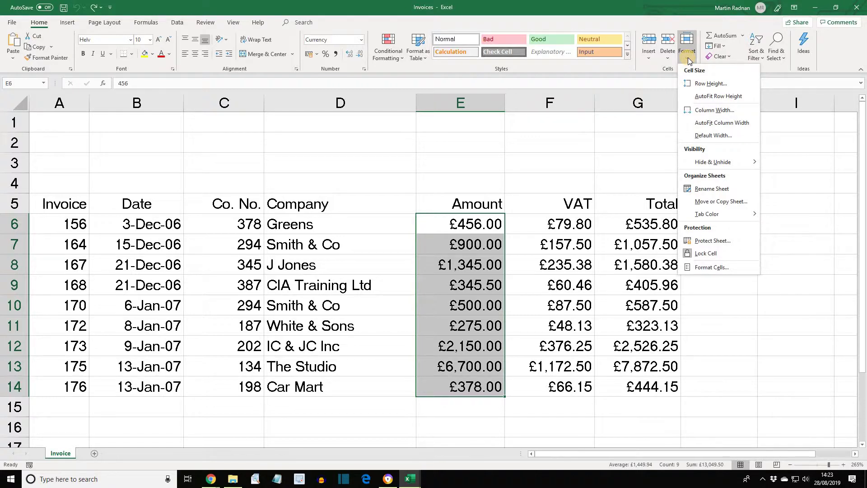
click(705, 254)
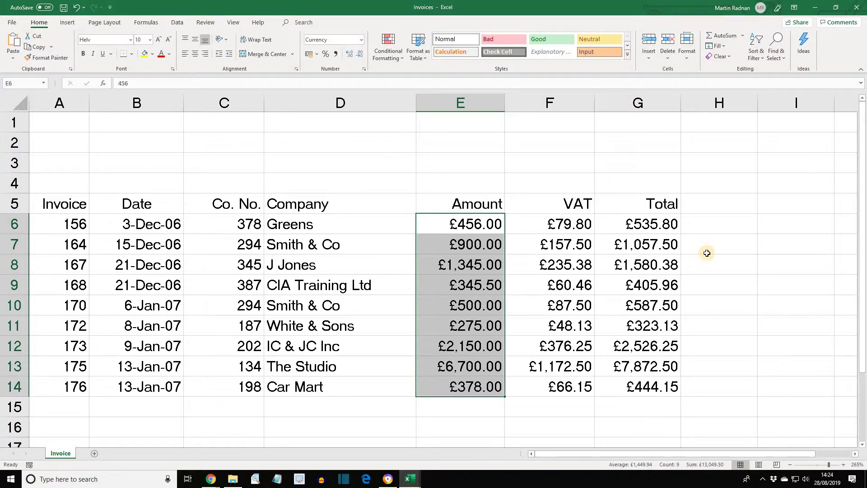
Step: Protect the Invoice sheet from Home > Format with a password, entered and confirmed
click(687, 59)
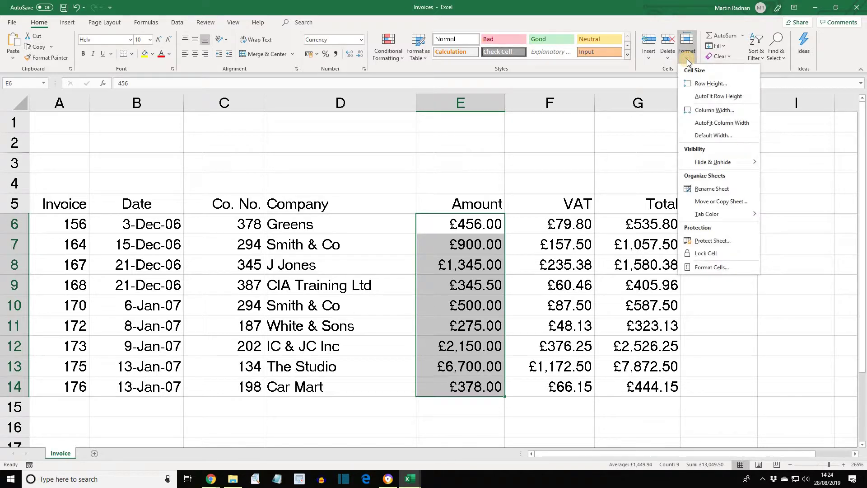
click(716, 242)
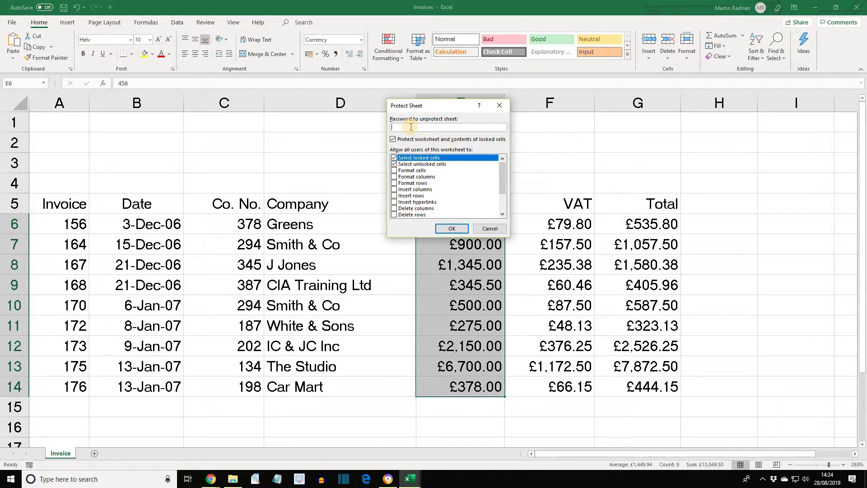
text(1234)
click(453, 229)
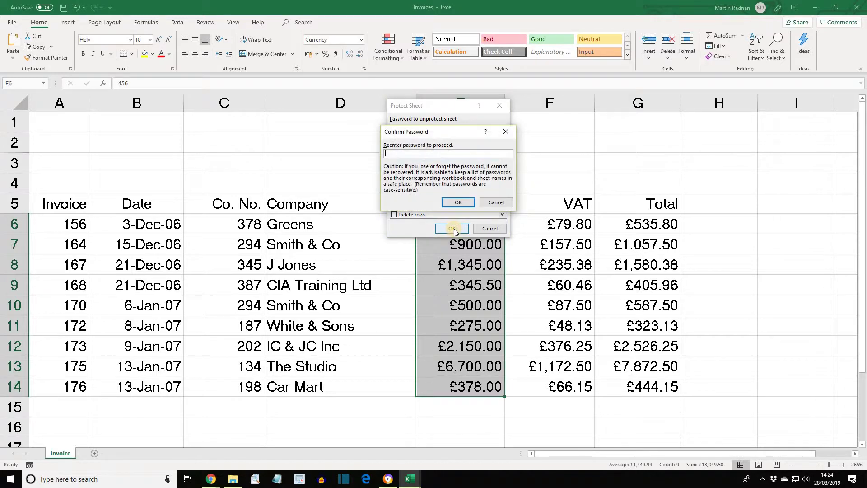
click(406, 153)
text(12)
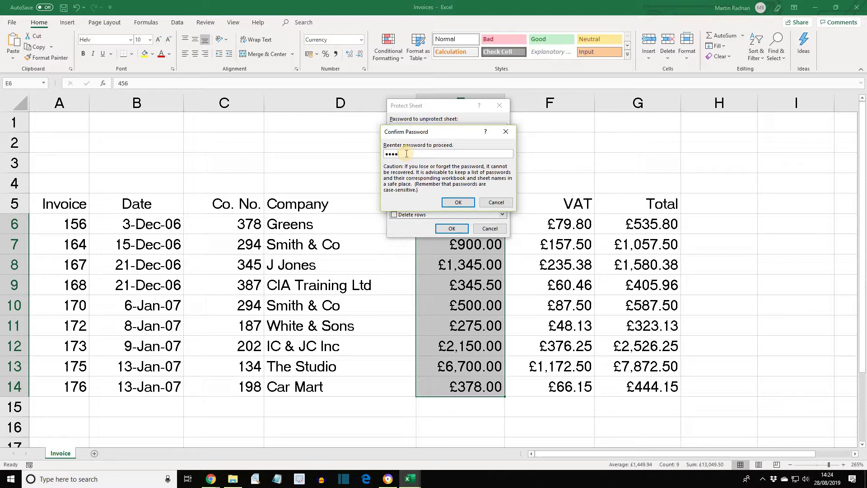
text(34)
click(459, 203)
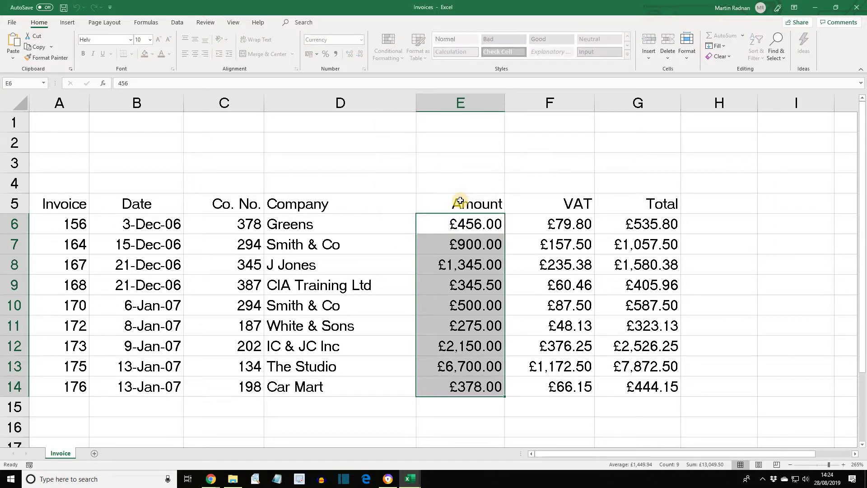
Step: Enter 1500 as the Smith & Co amount in E7
click(460, 186)
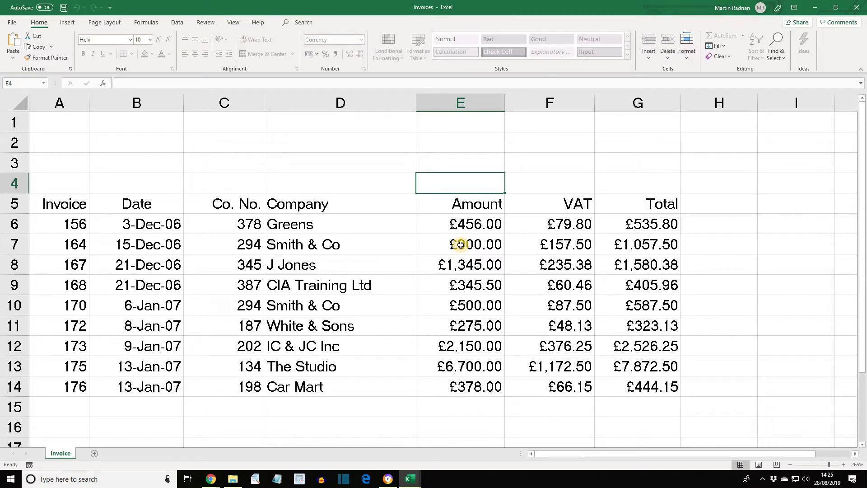
click(460, 244)
text(1500)
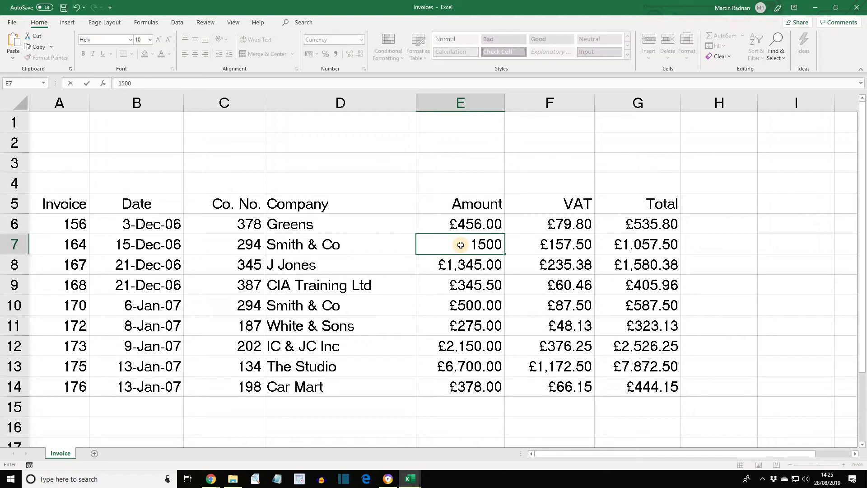
key(Return)
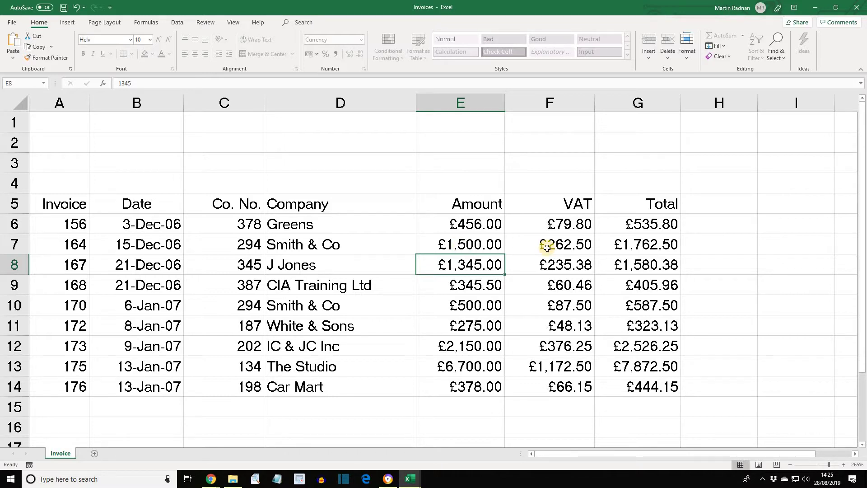
Step: Try editing the locked VAT cell F7 and dismiss the protected-sheet warning
click(547, 248)
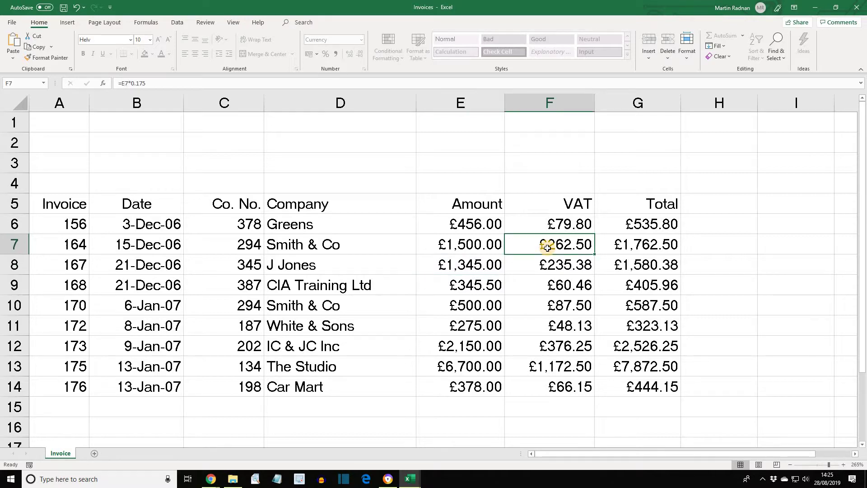
double_click(548, 248)
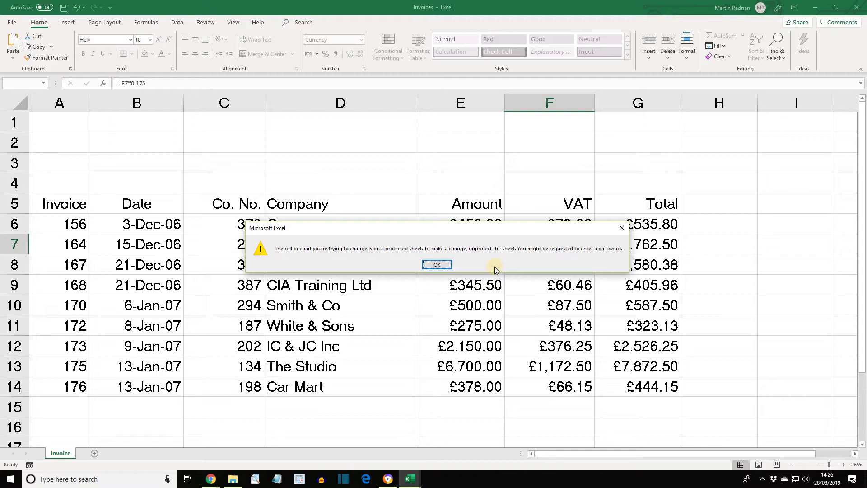
click(442, 267)
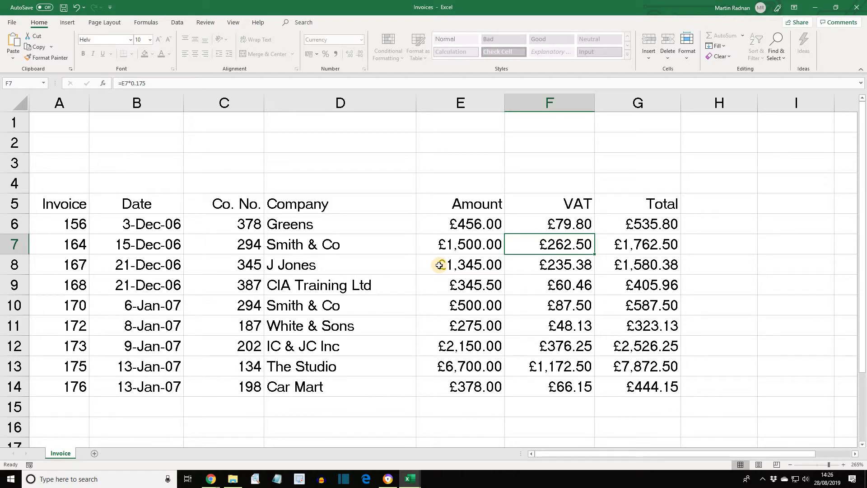
Step: Enter 750 as the amount in E10
click(466, 307)
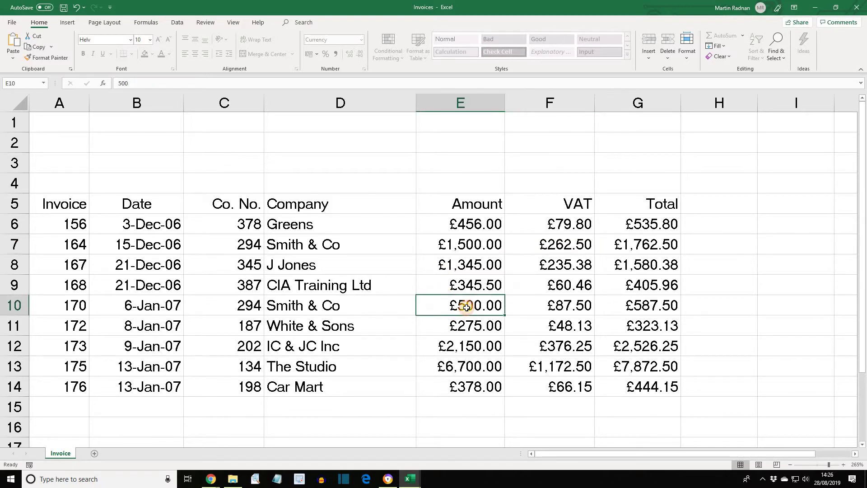
text(750)
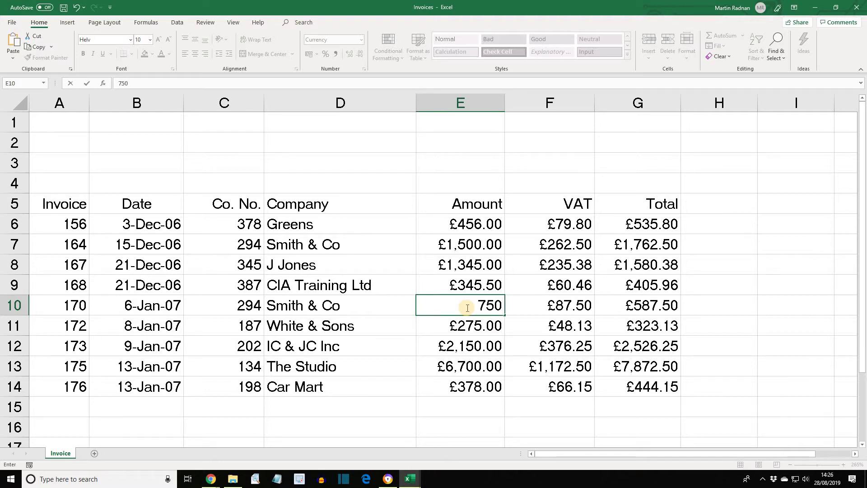
key(Return)
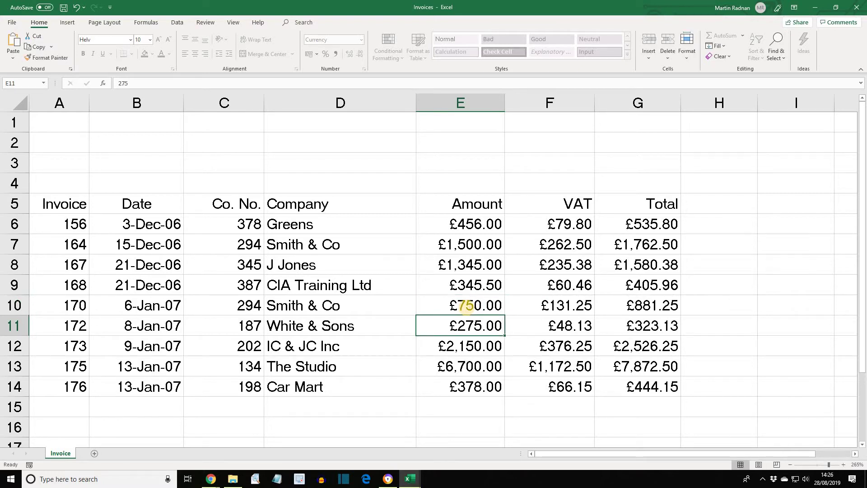